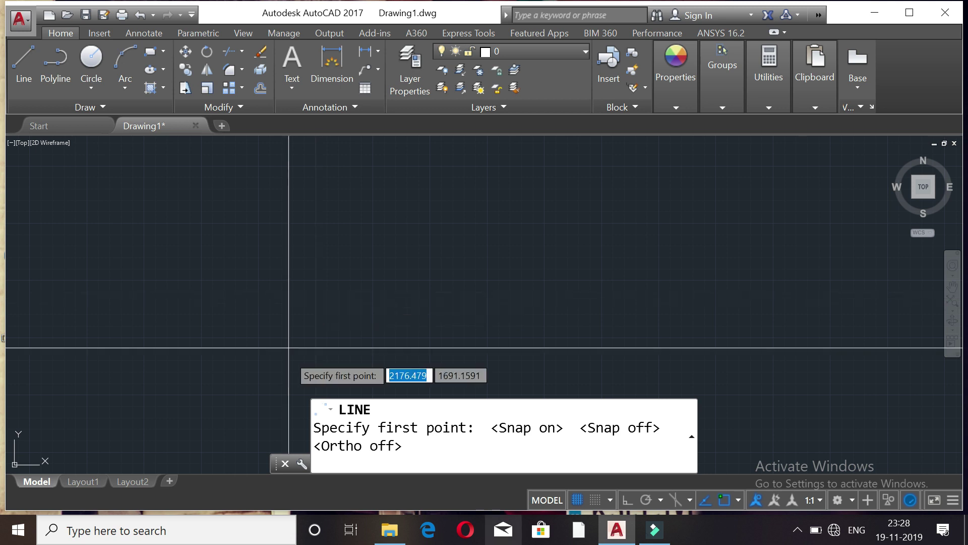
Step: Cancel the unfinished line and focus the command line for a new command
key(Escape)
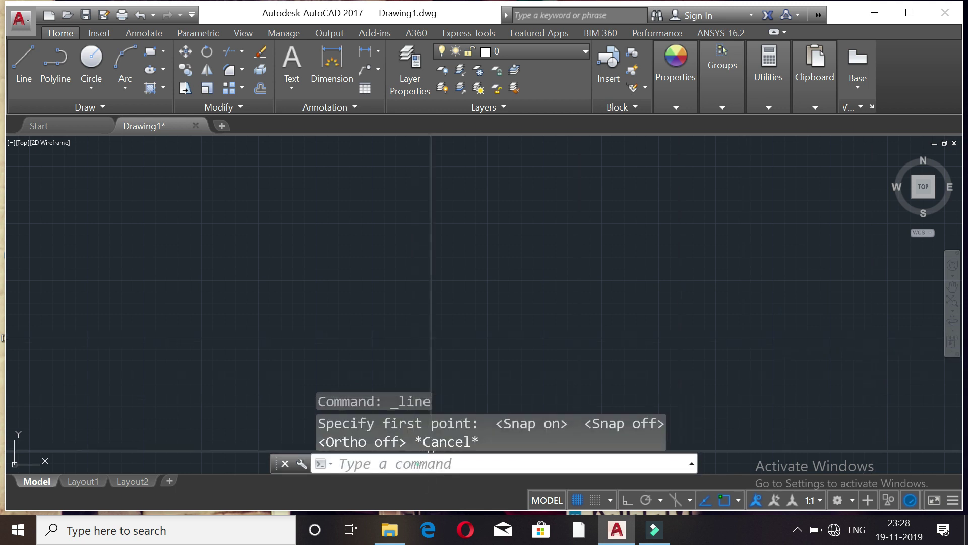
click(418, 464)
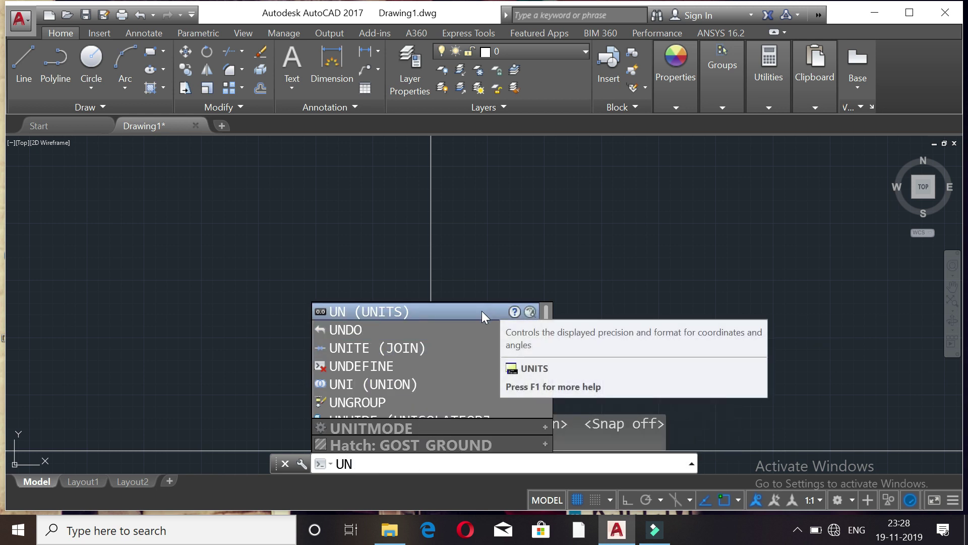
Step: Open Drawing Units (UN), review the insertion scale list, and keep it on Meters
click(481, 311)
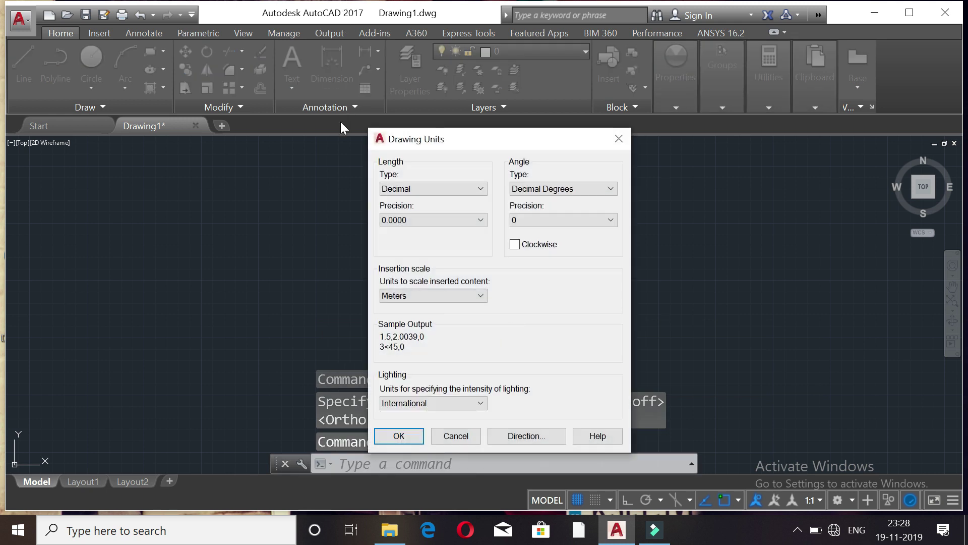
click(463, 295)
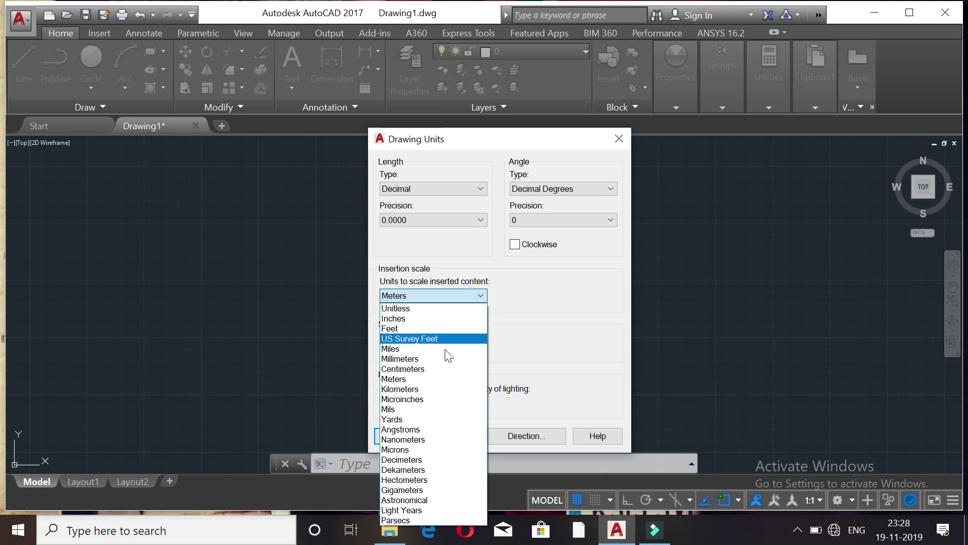
click(437, 380)
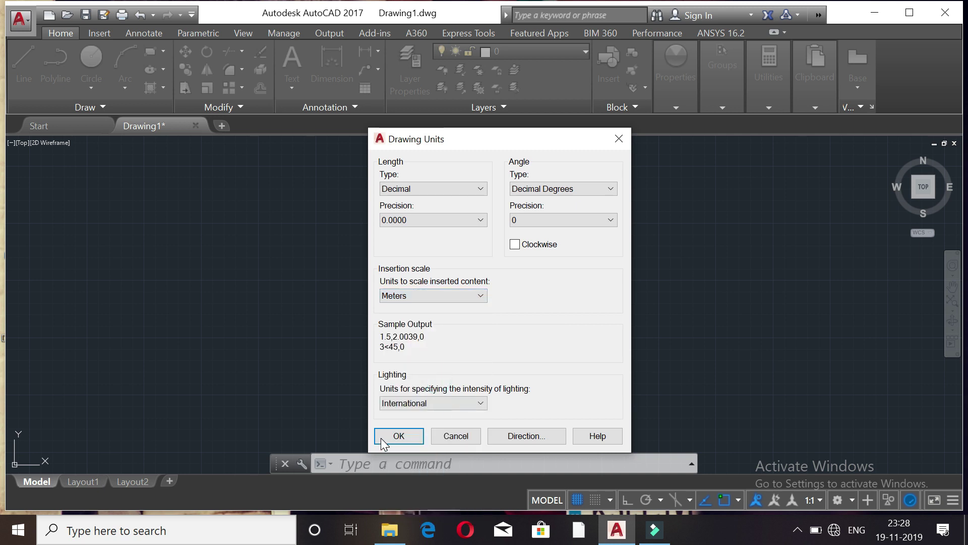
Step: Accept Drawing Units and draw a slightly rising line left of centre
click(383, 437)
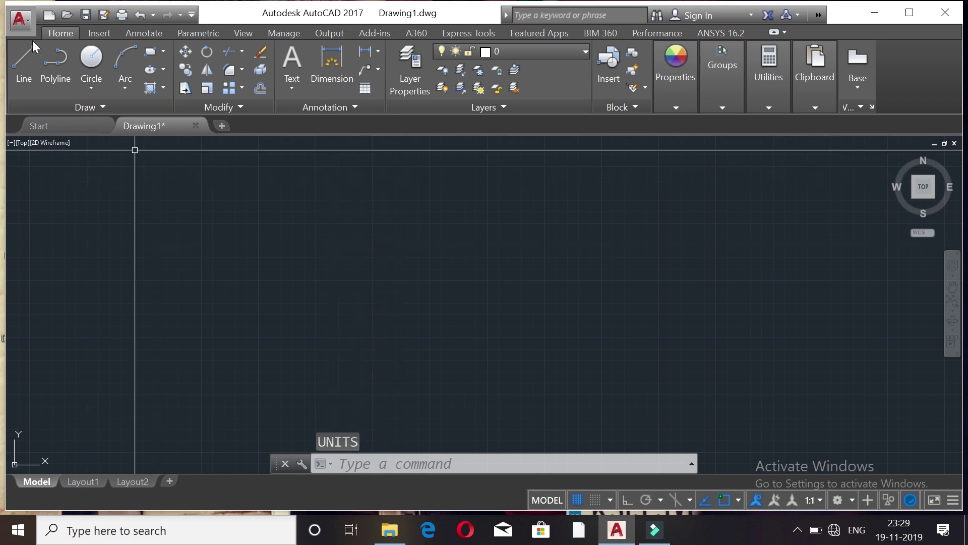
click(17, 70)
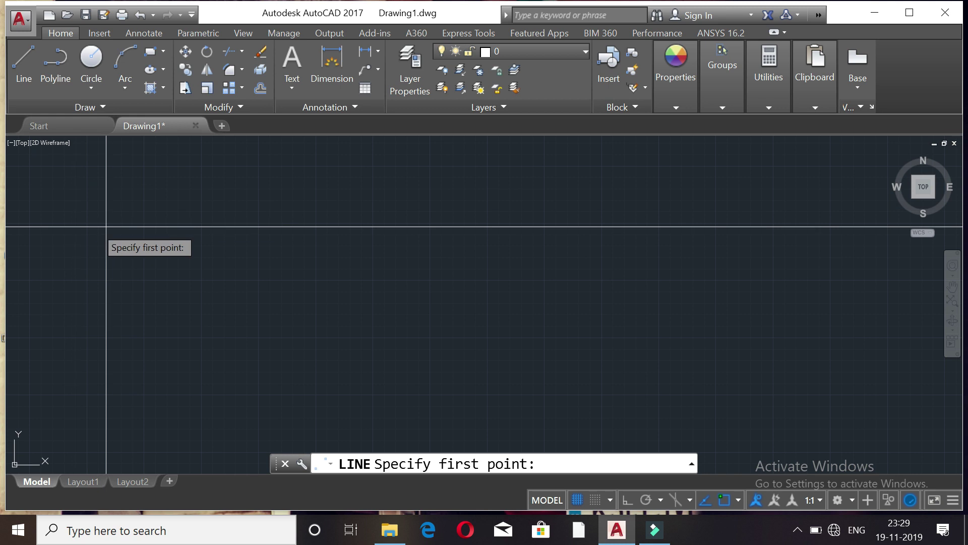
click(169, 327)
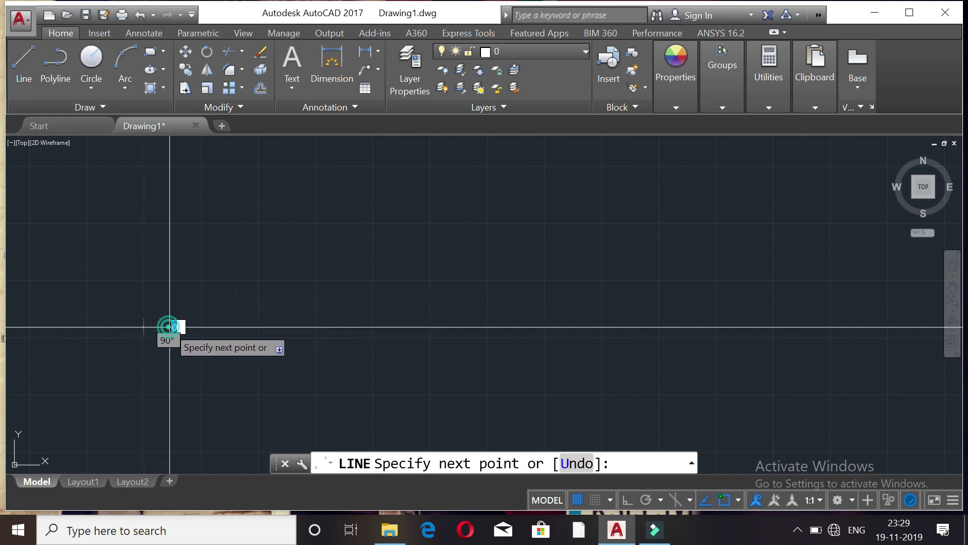
click(385, 311)
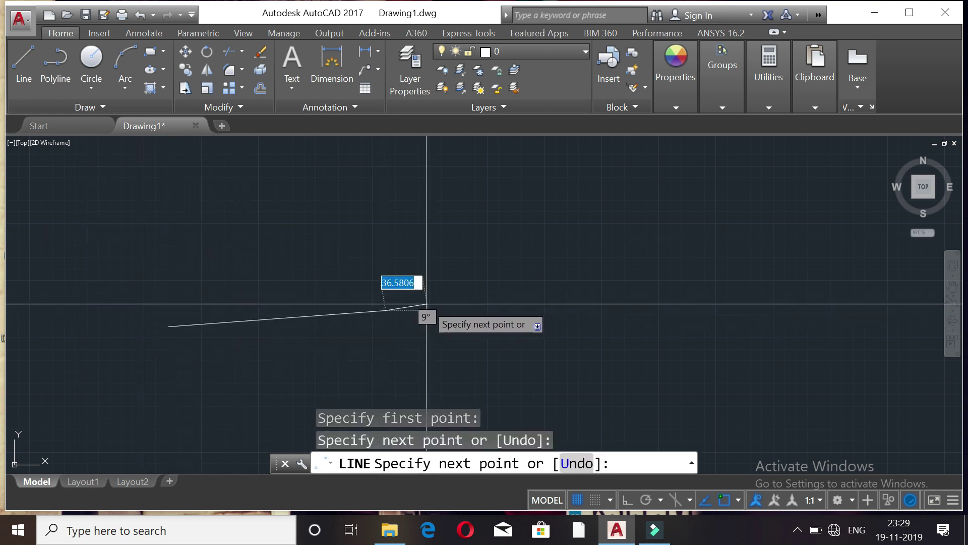
key(Escape)
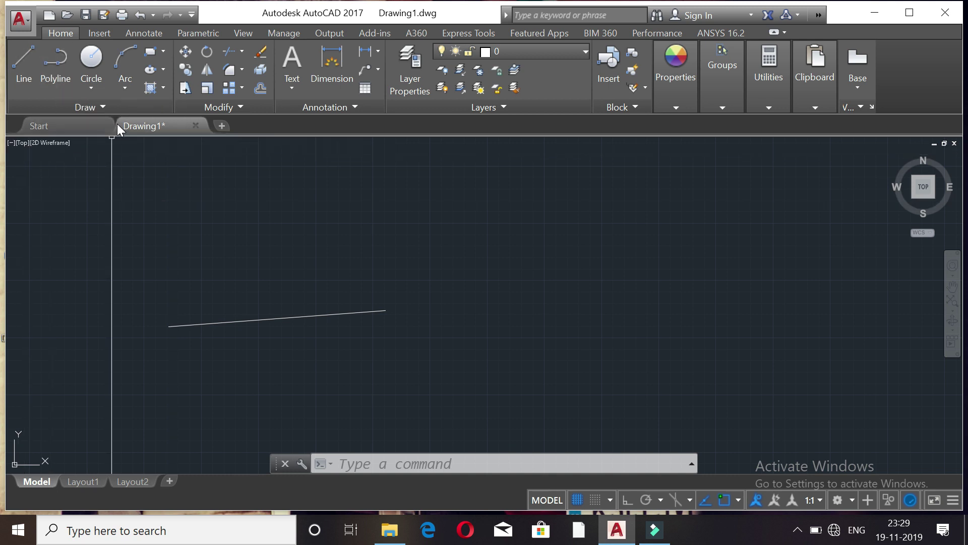
Step: Draw a second slightly tilted line just above the first one with L
text(L)
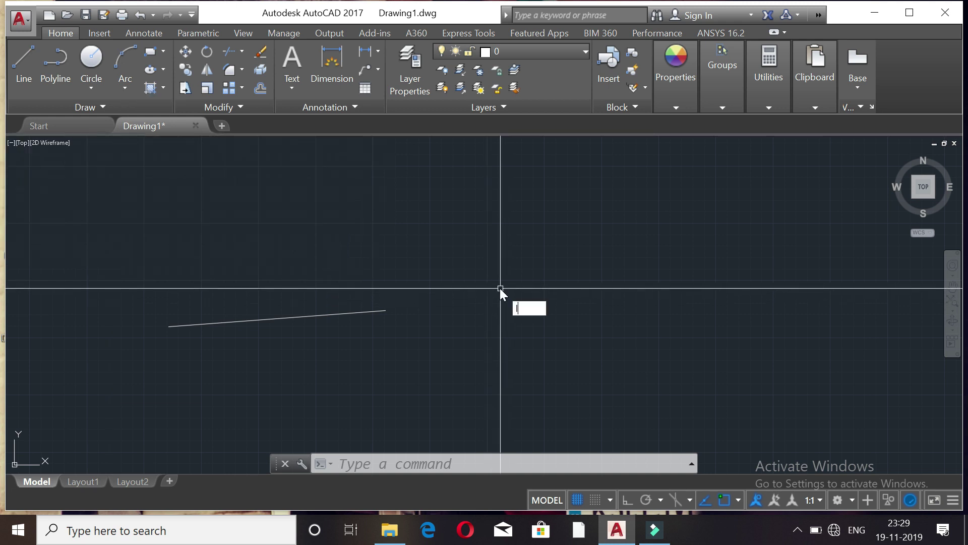
key(Return)
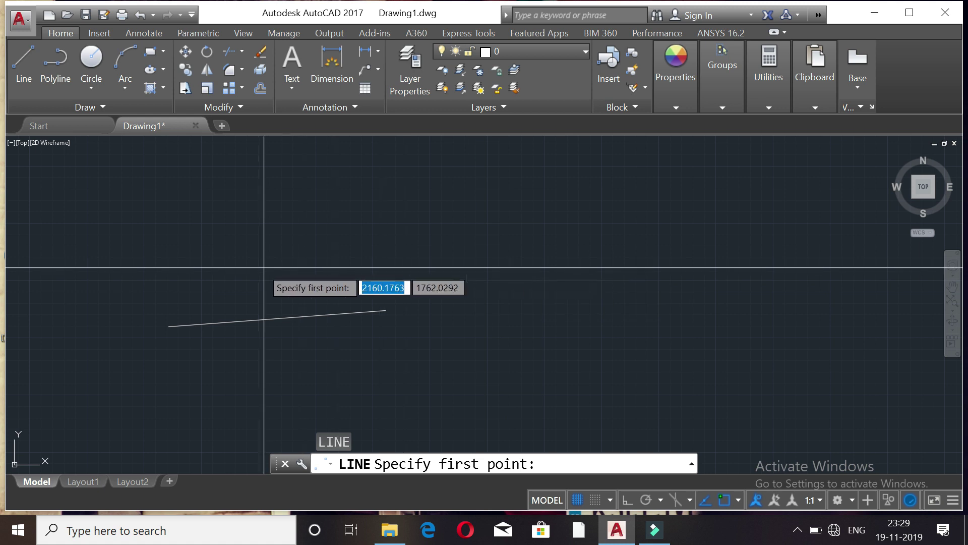
click(197, 275)
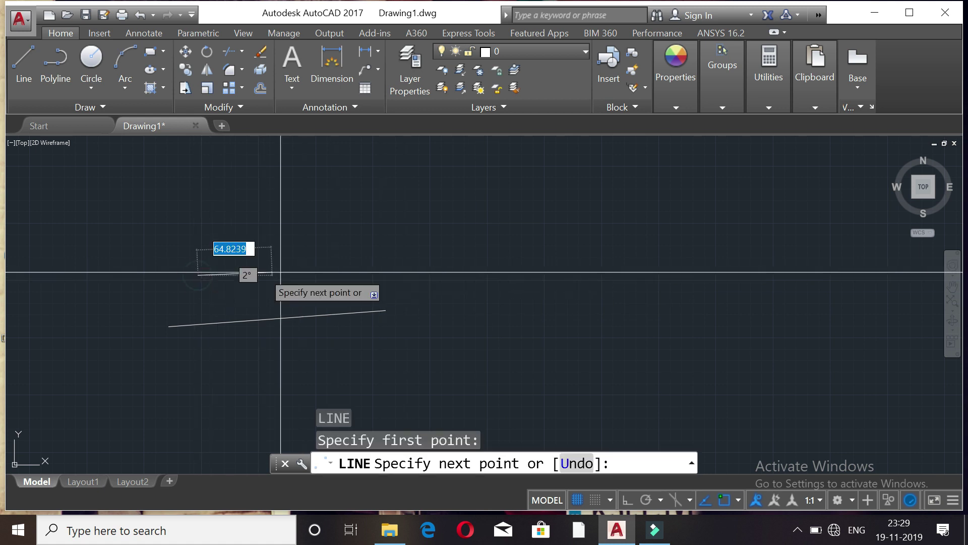
click(401, 262)
key(Escape)
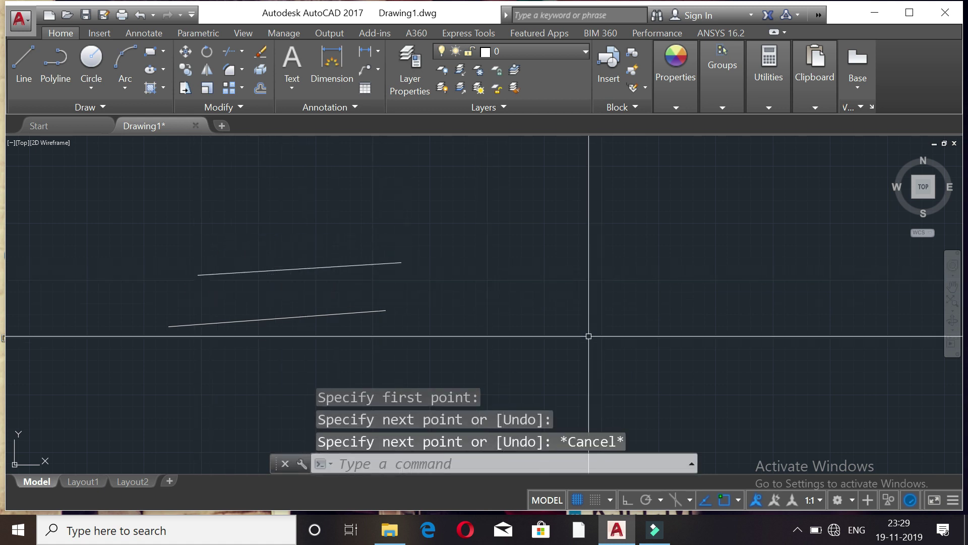
text(L)
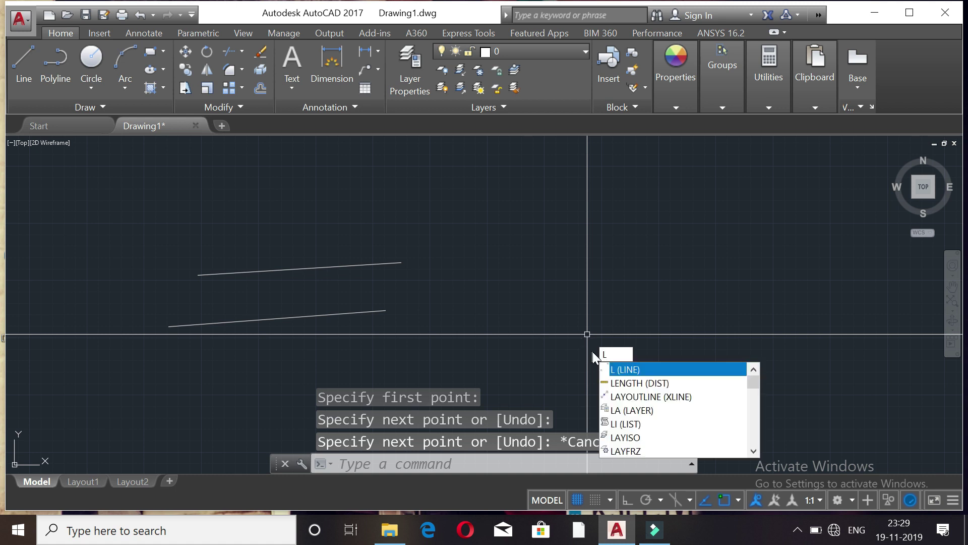
Step: Draw a 100-unit line above the other two lines
click(619, 376)
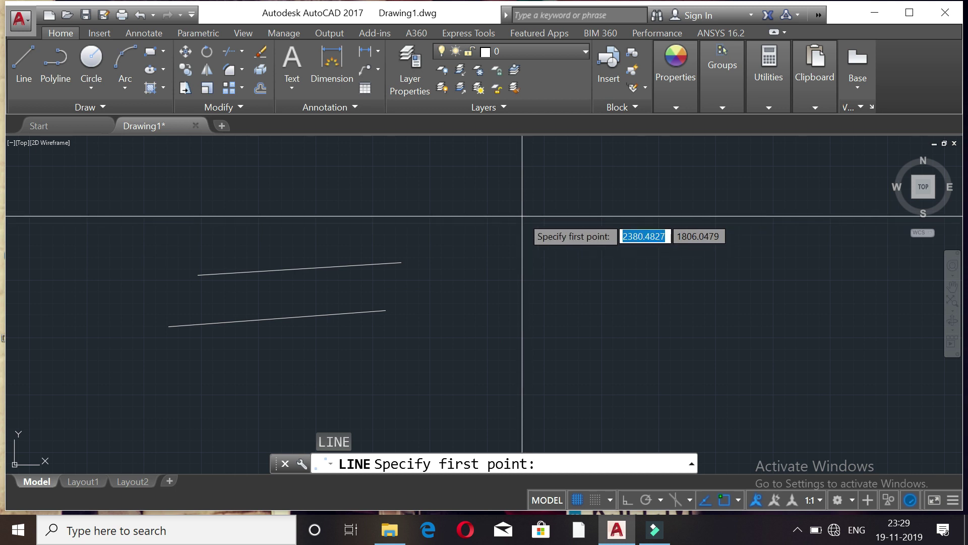
click(358, 232)
text(1)
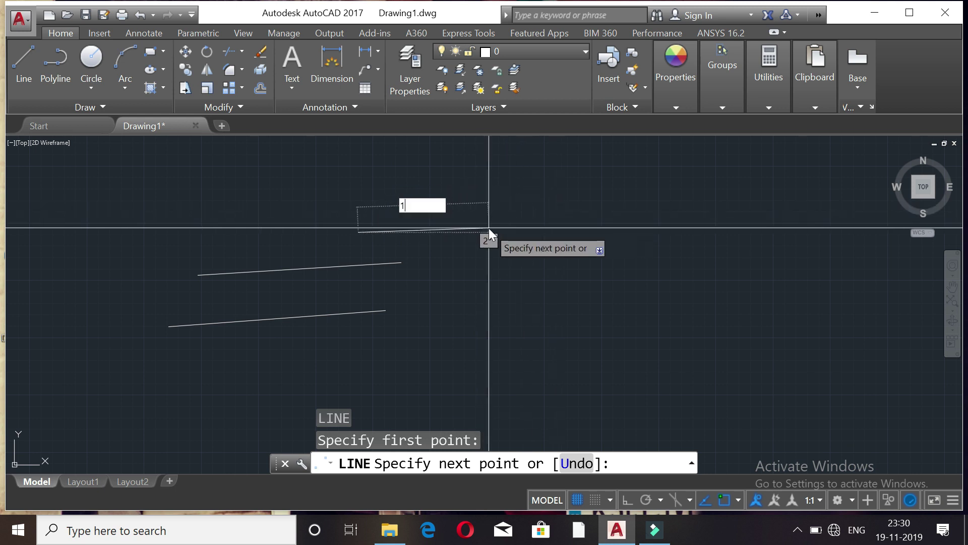
text(00)
key(Return)
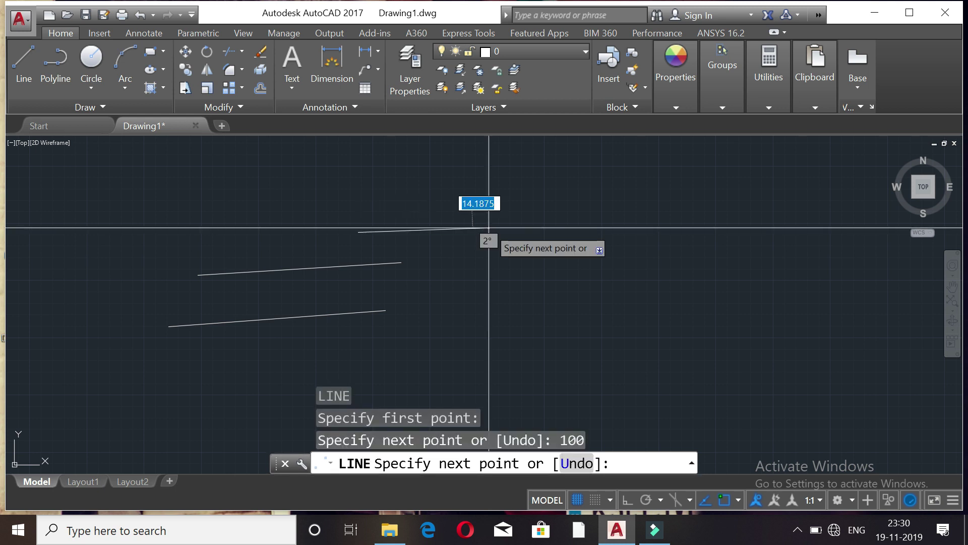
key(Escape)
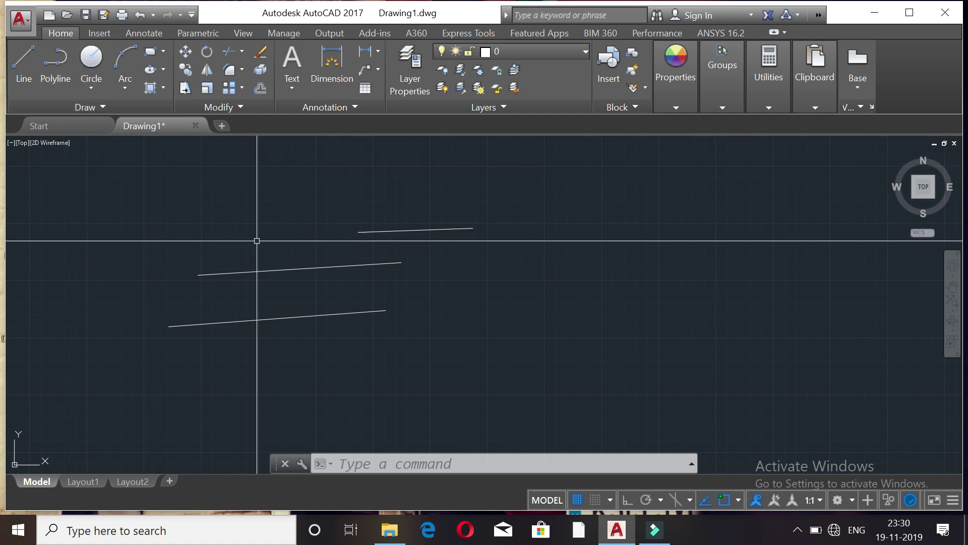
key(space)
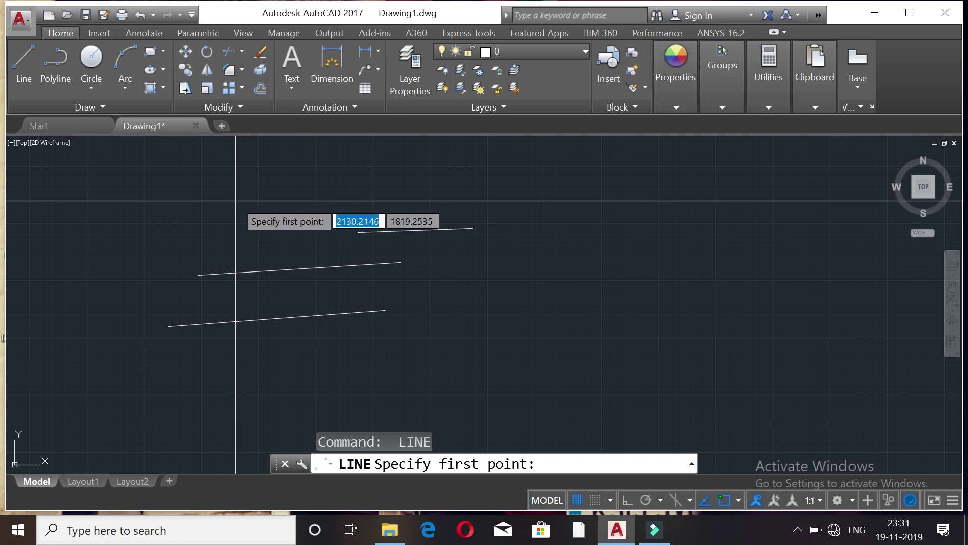
click(236, 200)
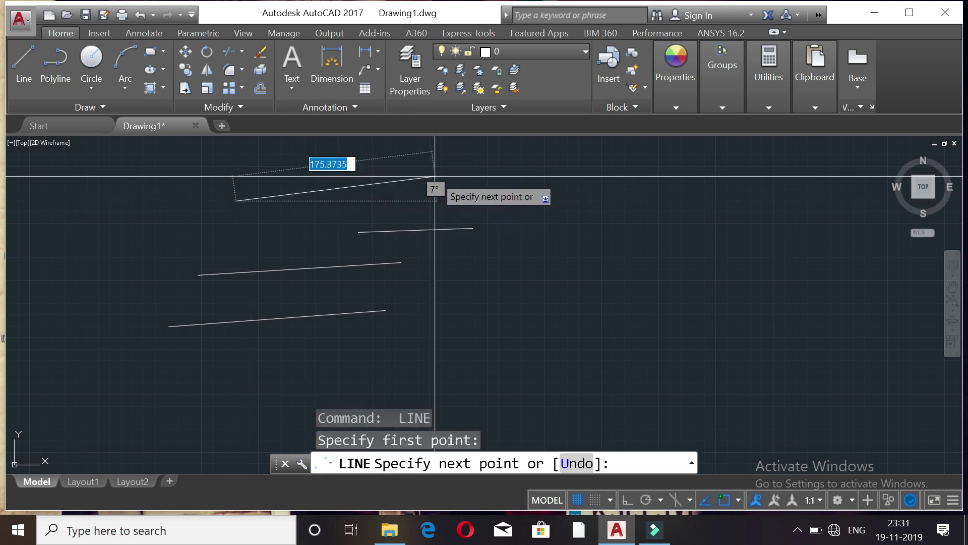
click(435, 176)
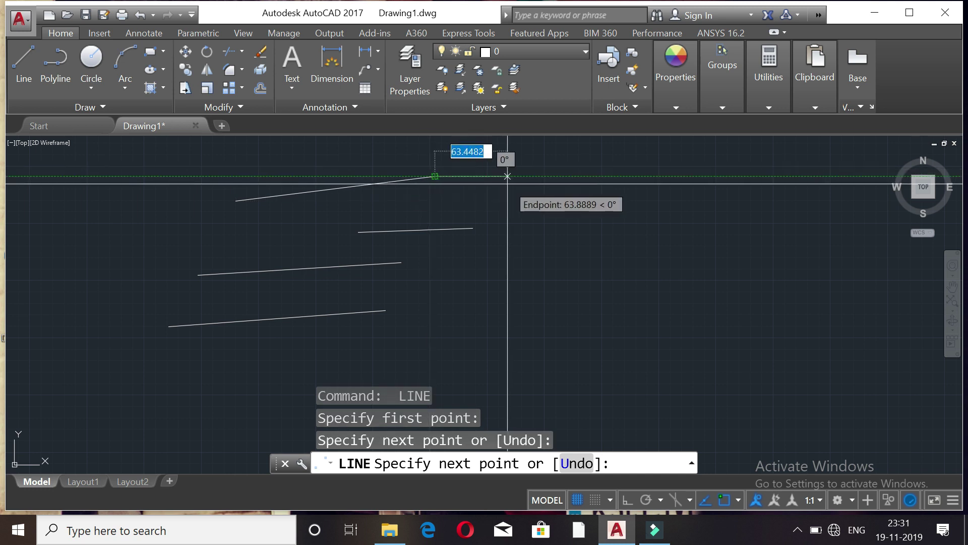
key(Escape)
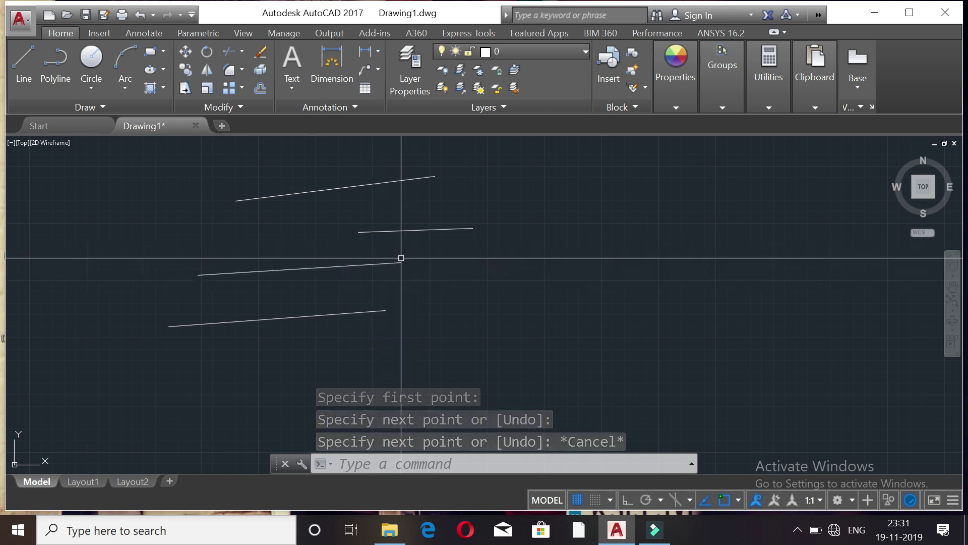
text(l)
key(Return)
click(433, 300)
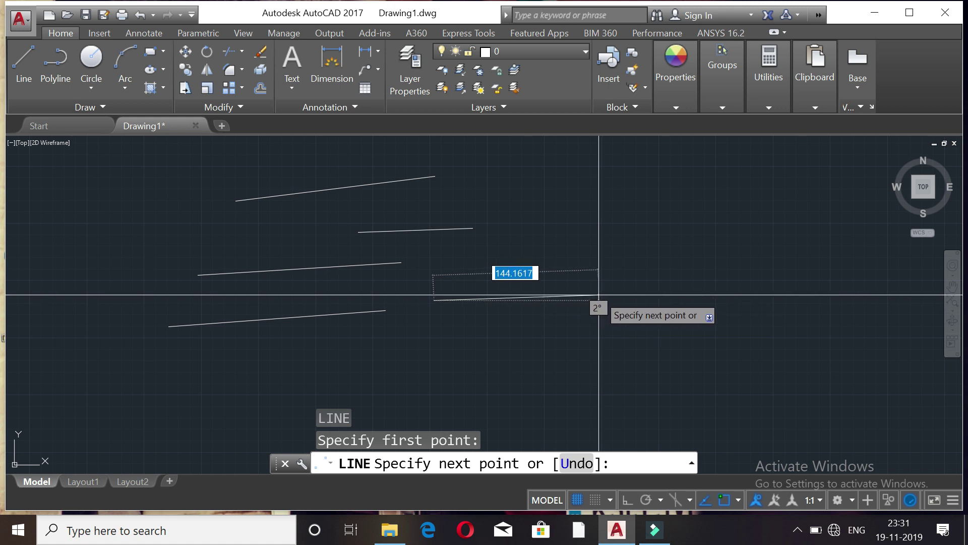
key(Escape)
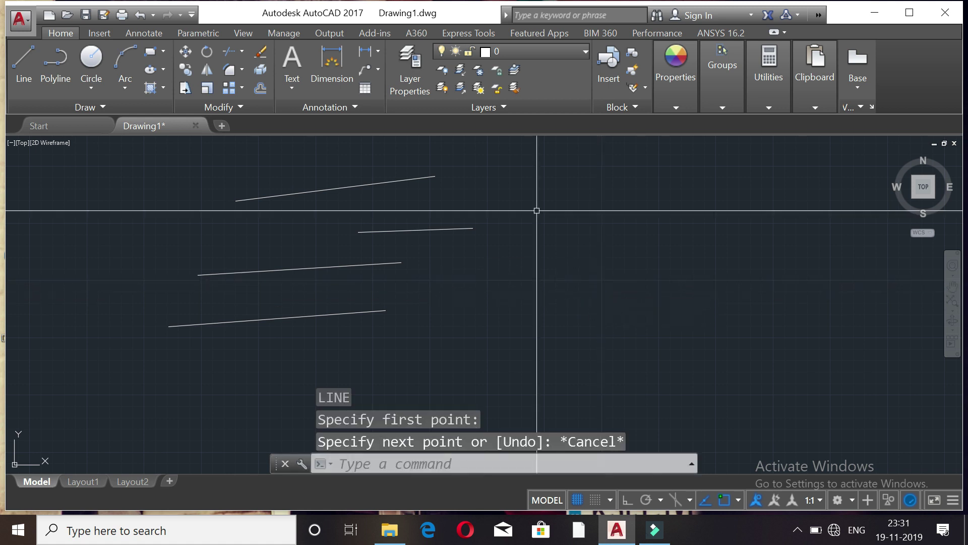
Step: Select the four practice lines with a crossing window and delete them
click(597, 168)
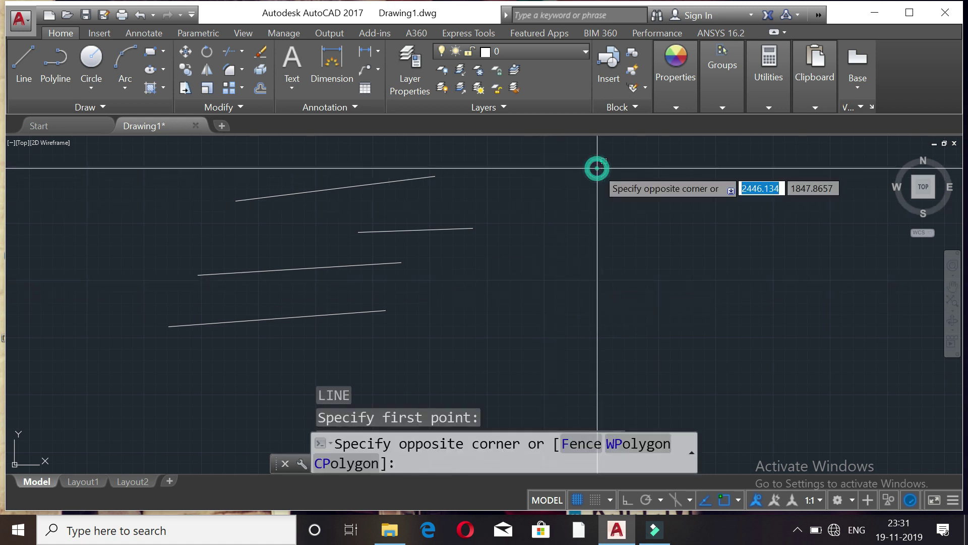
click(190, 356)
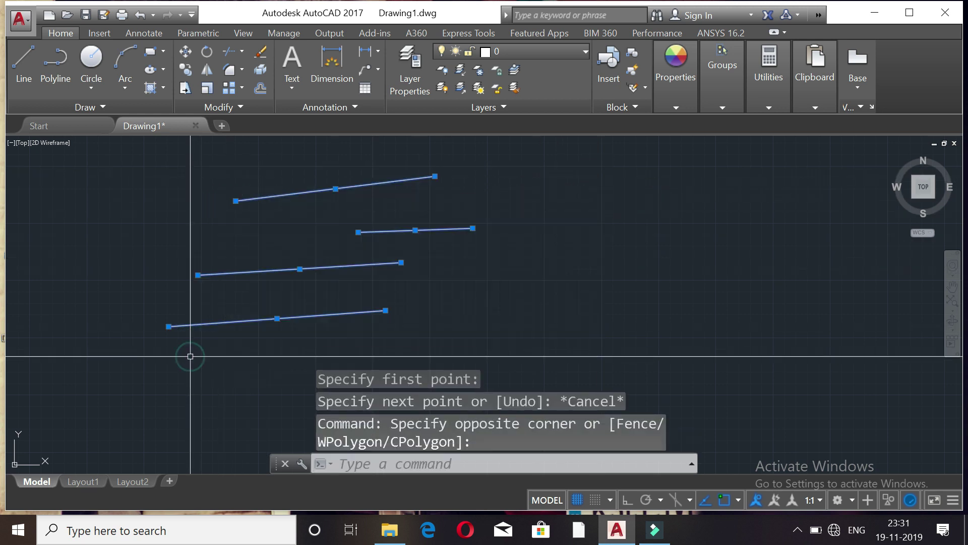
key(Delete)
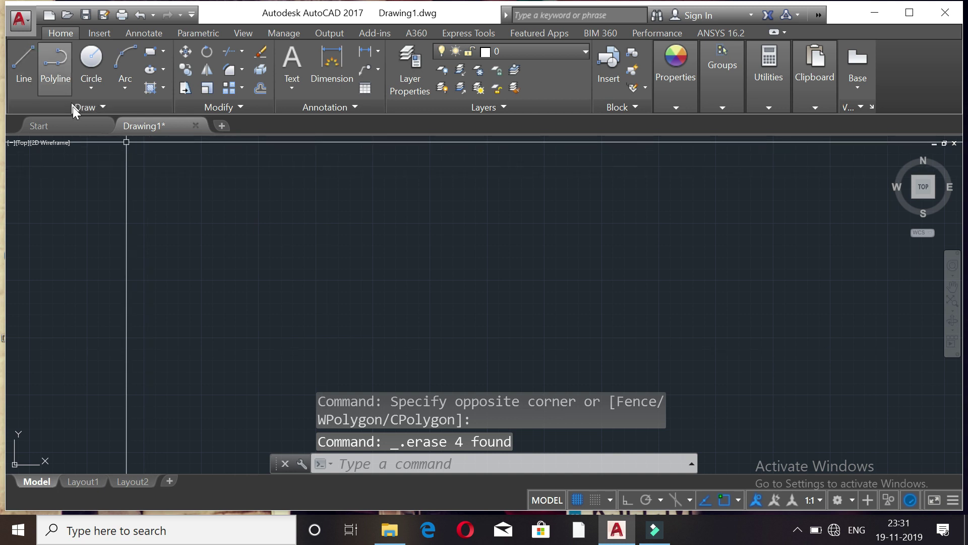
Step: Turn Ortho on and place the first point of a new line
text(L)
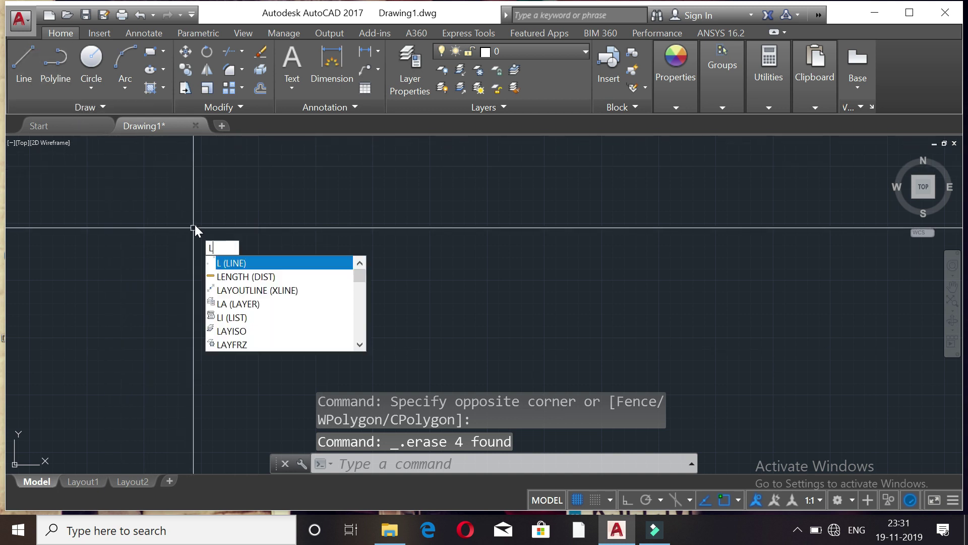
key(Return)
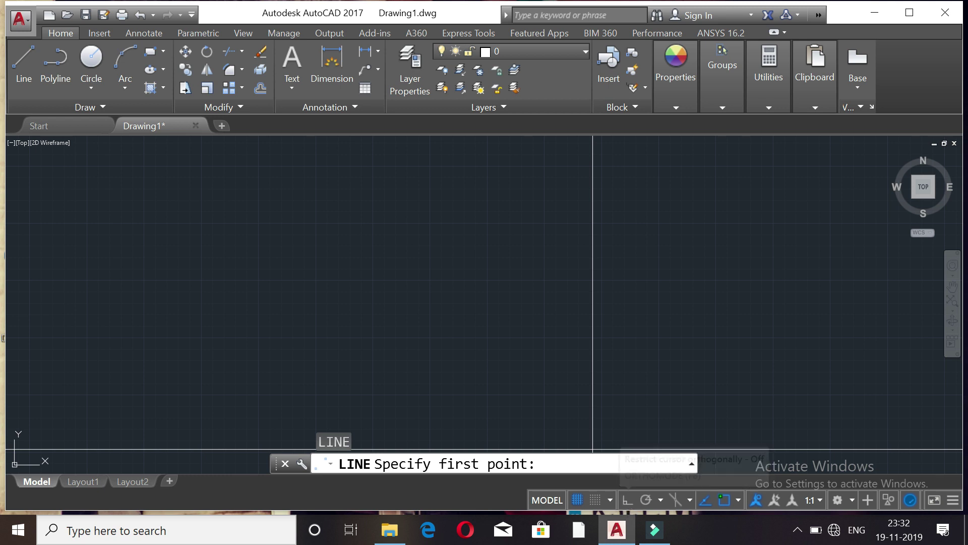
click(629, 499)
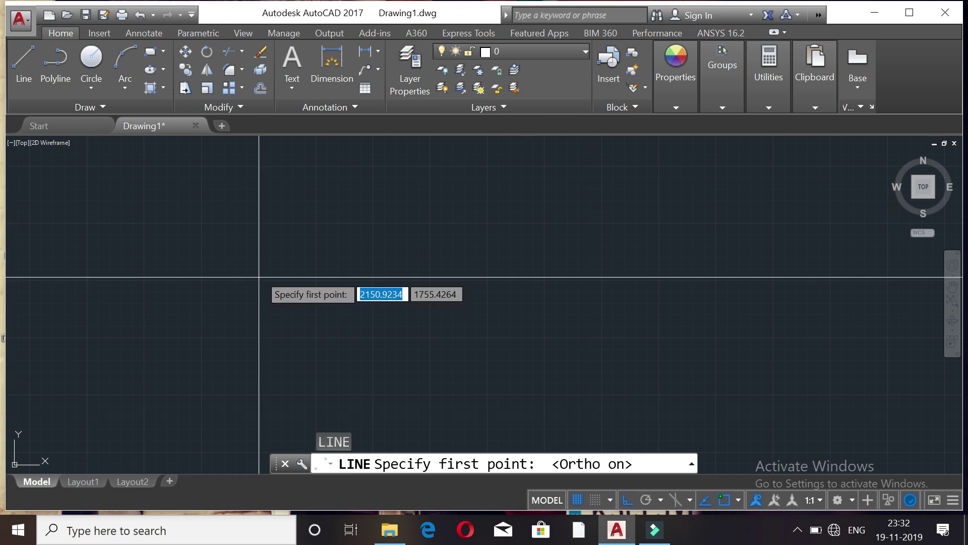
click(16, 82)
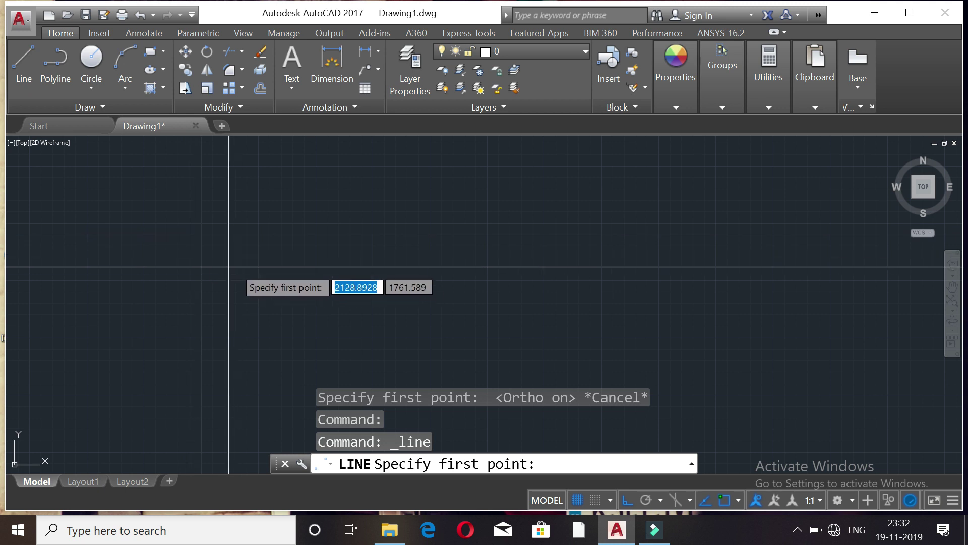
click(259, 280)
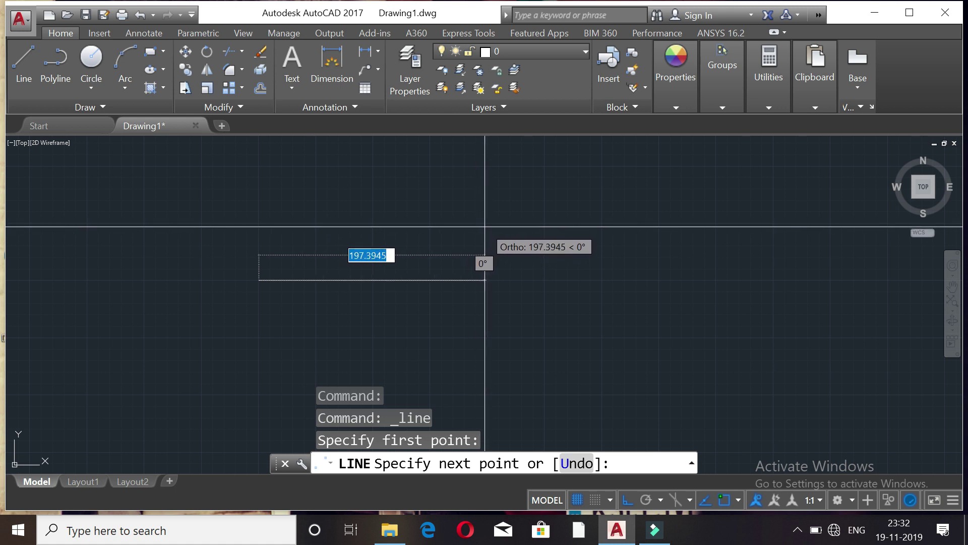
Step: Enter a length of 100 to finish a horizontal 100-unit line
text(100)
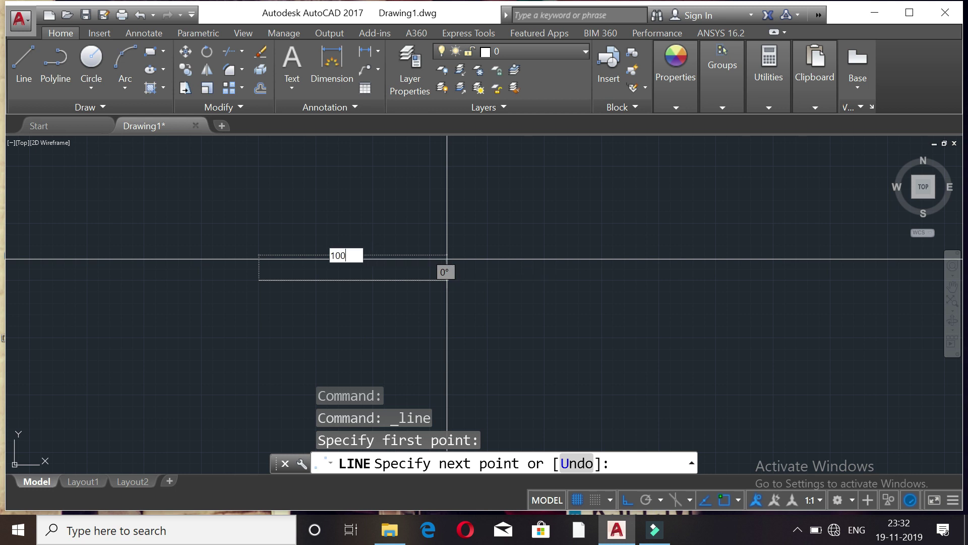
key(Return)
key(Escape)
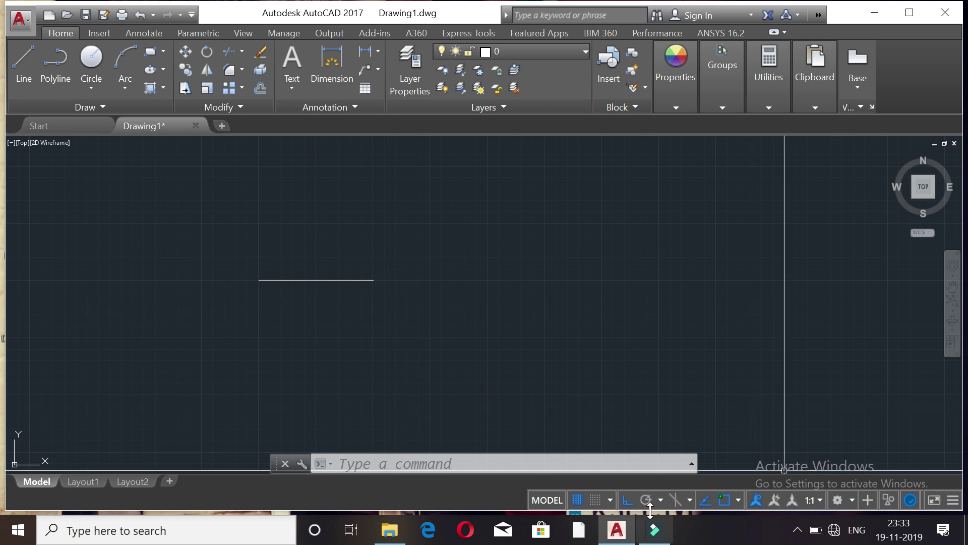
Step: Turn Ortho off and start another LINE command
click(628, 500)
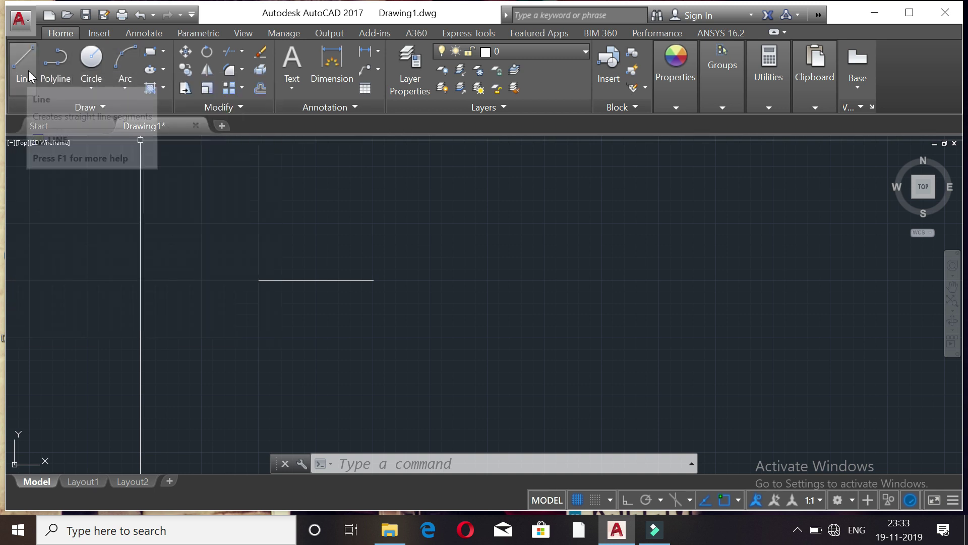
click(23, 70)
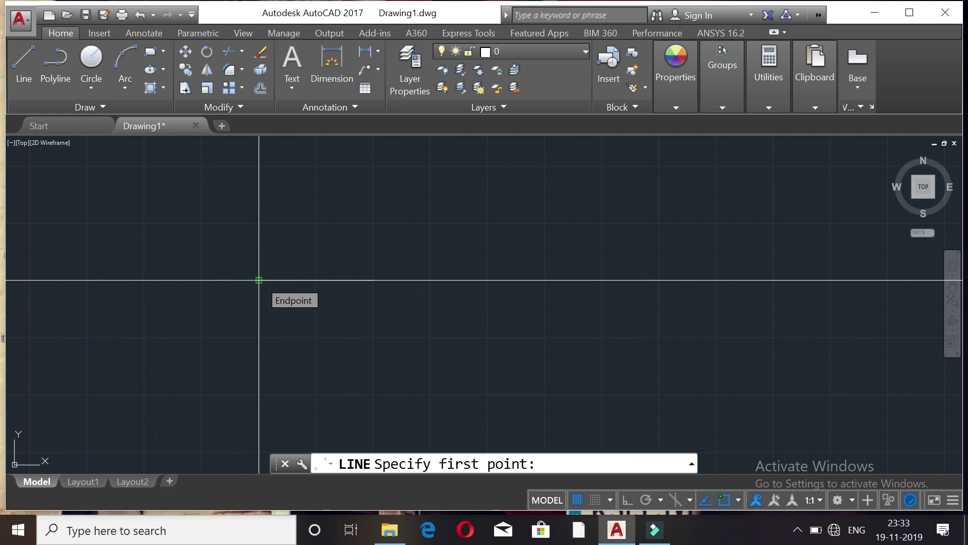
Step: Anchor a new line at the horizontal line's left endpoint, discarding a mistyped length
click(258, 280)
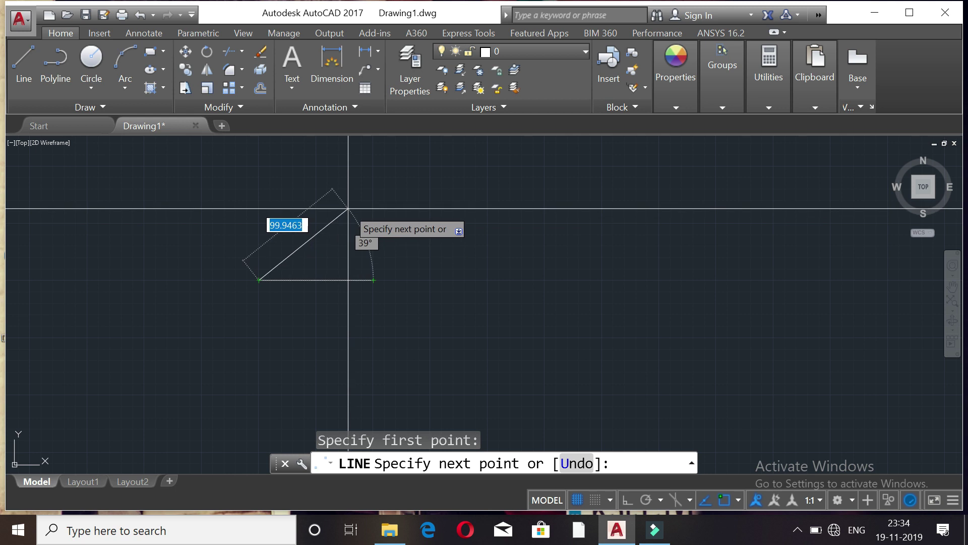
text(100)
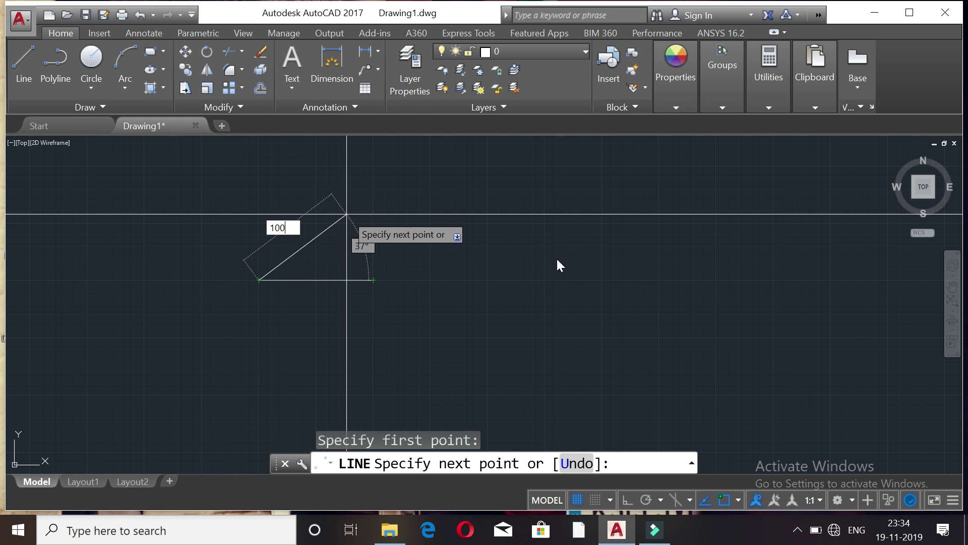
key(Escape)
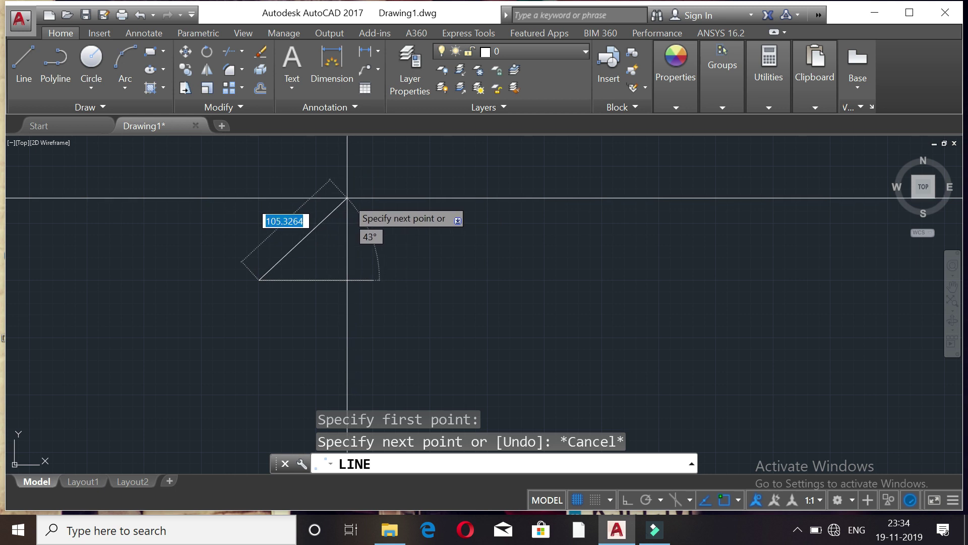
Step: Place the second LINE segment with length 100 at a 45° angle via dynamic input
text(1)
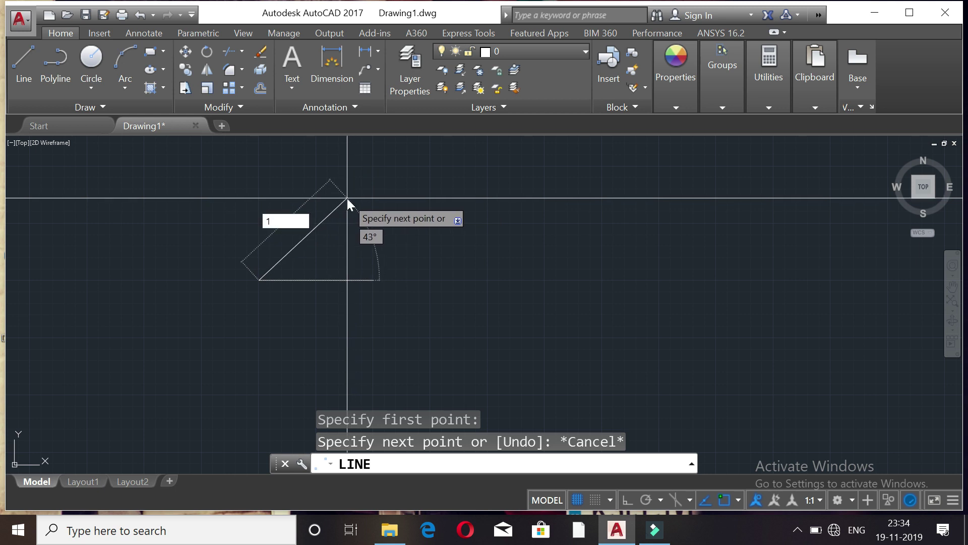
text(00)
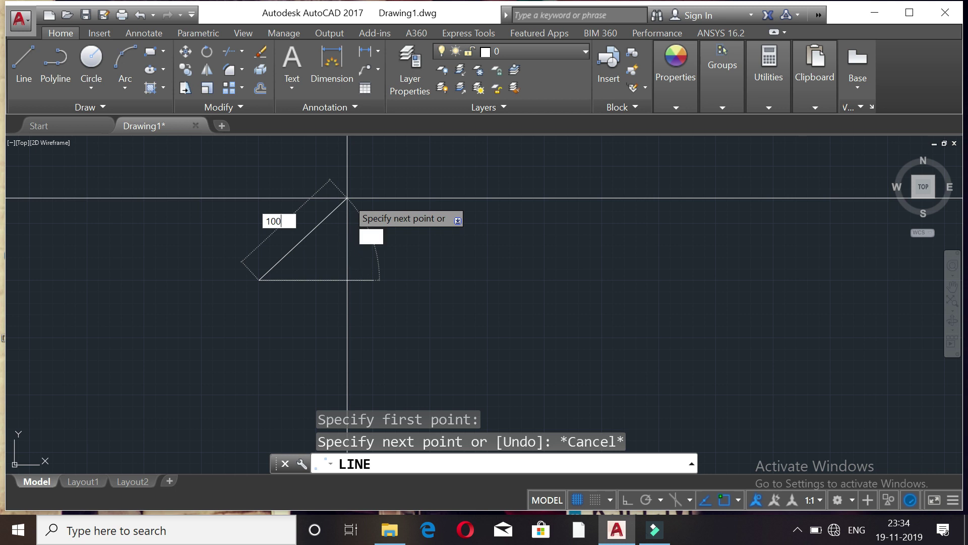
key(Tab)
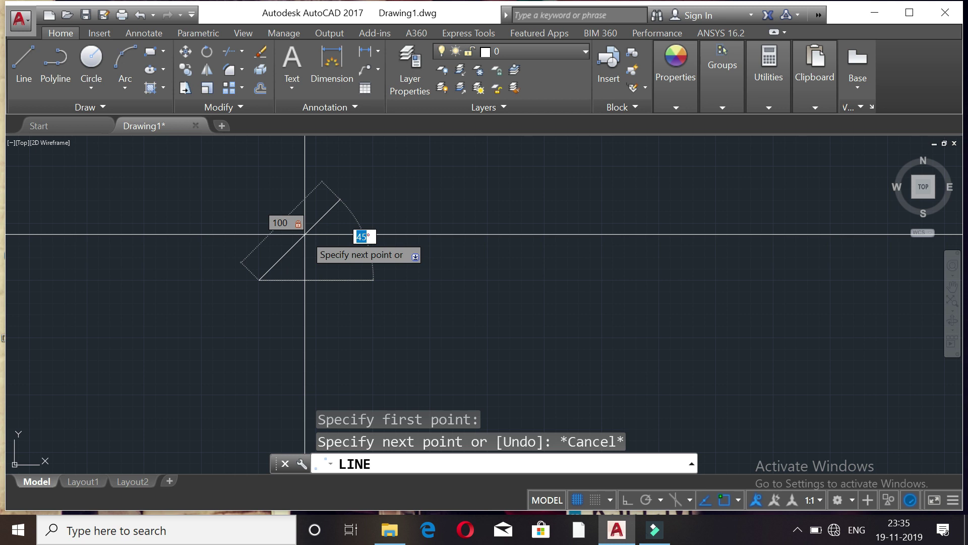
text(45)
key(Return)
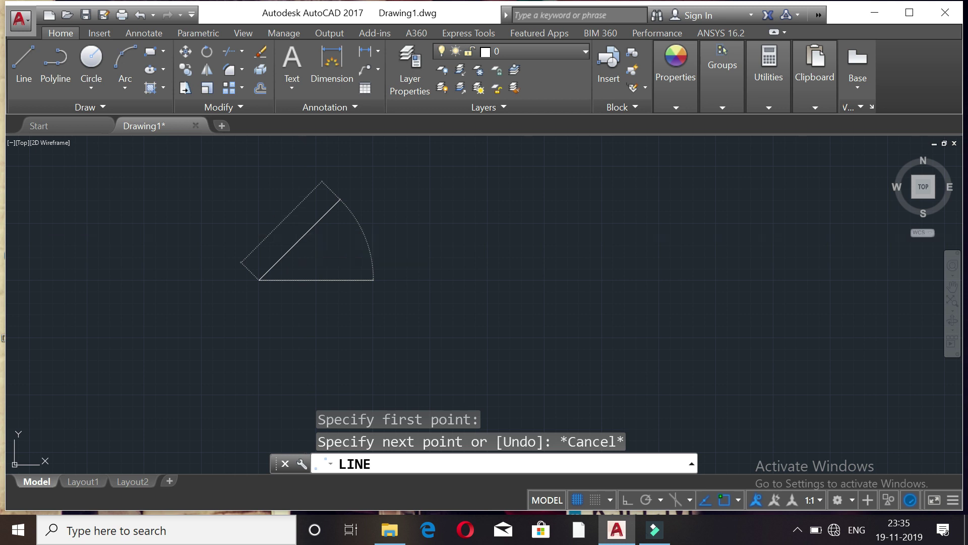
key(Escape)
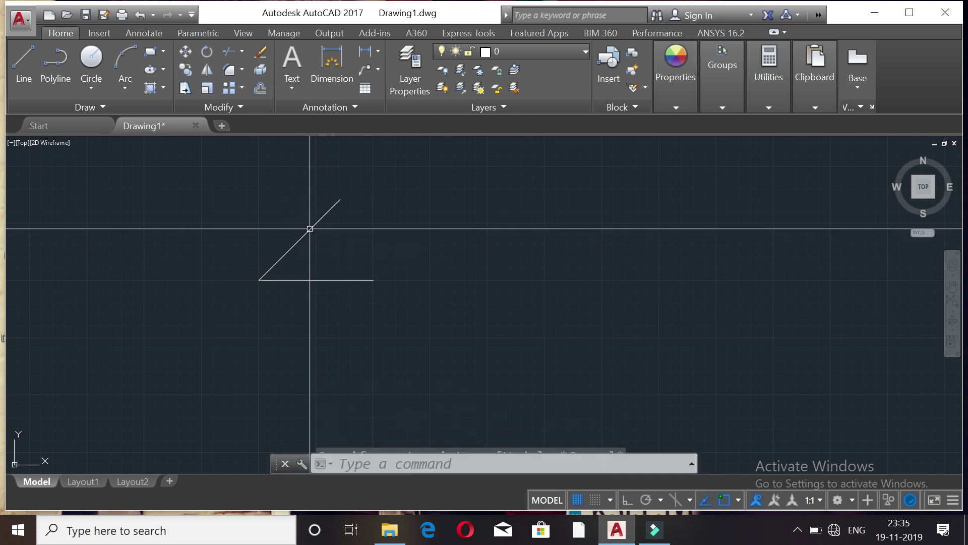